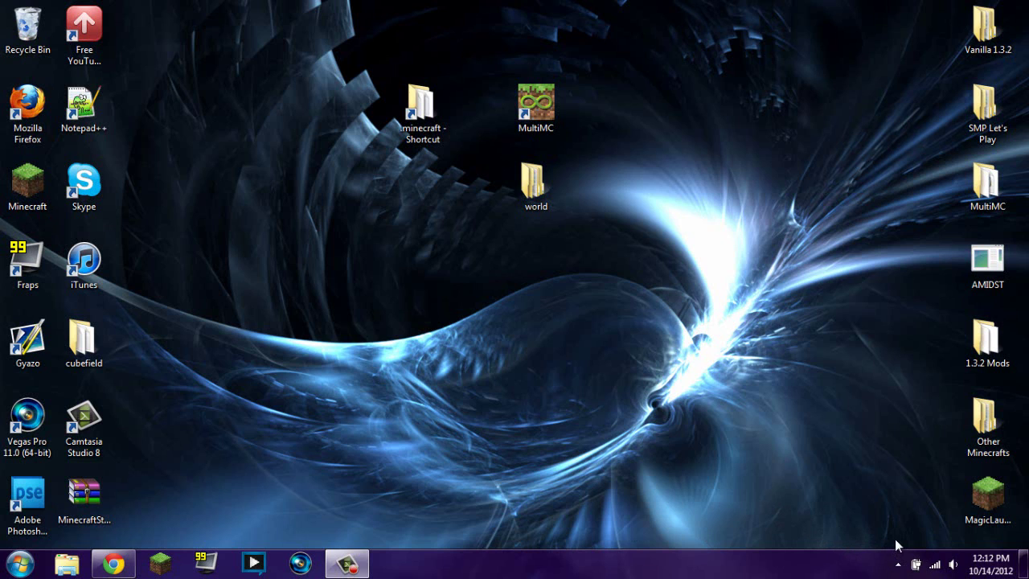
Move the MinecraftStructurePlanner archive out and back, then open Windows Explorer on Computer
drag(90, 505, 461, 294)
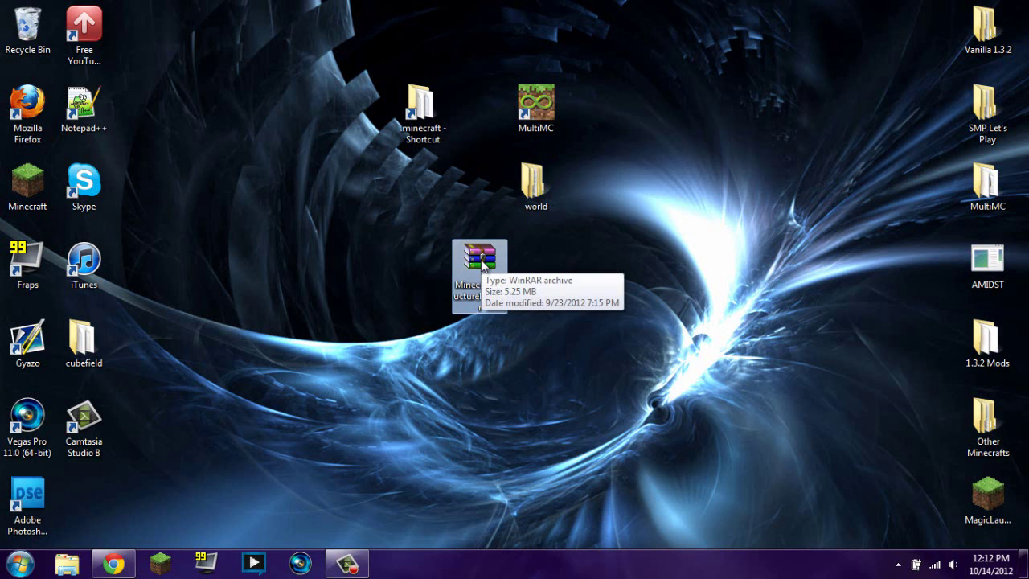
drag(482, 265, 92, 489)
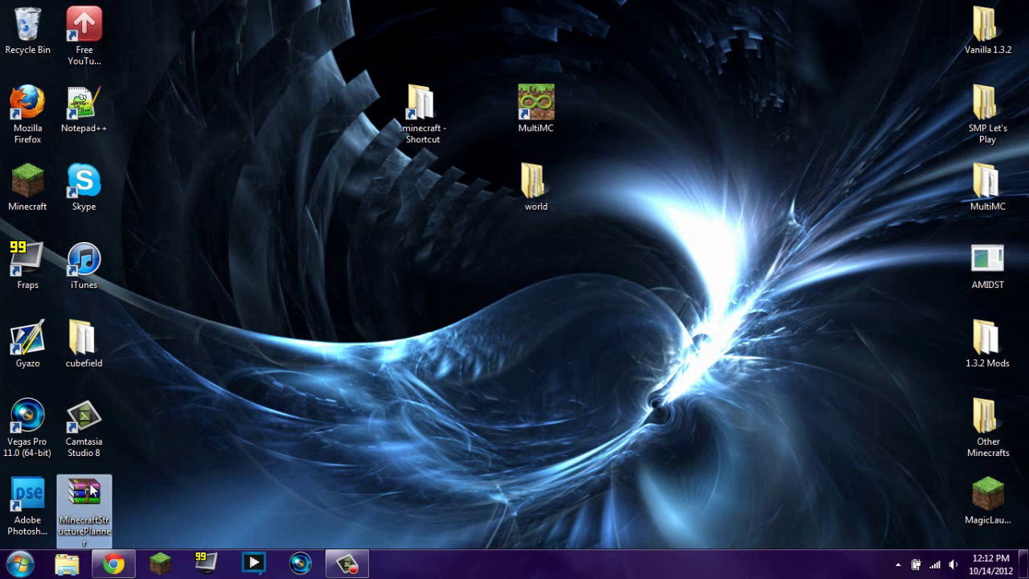
key(super+e)
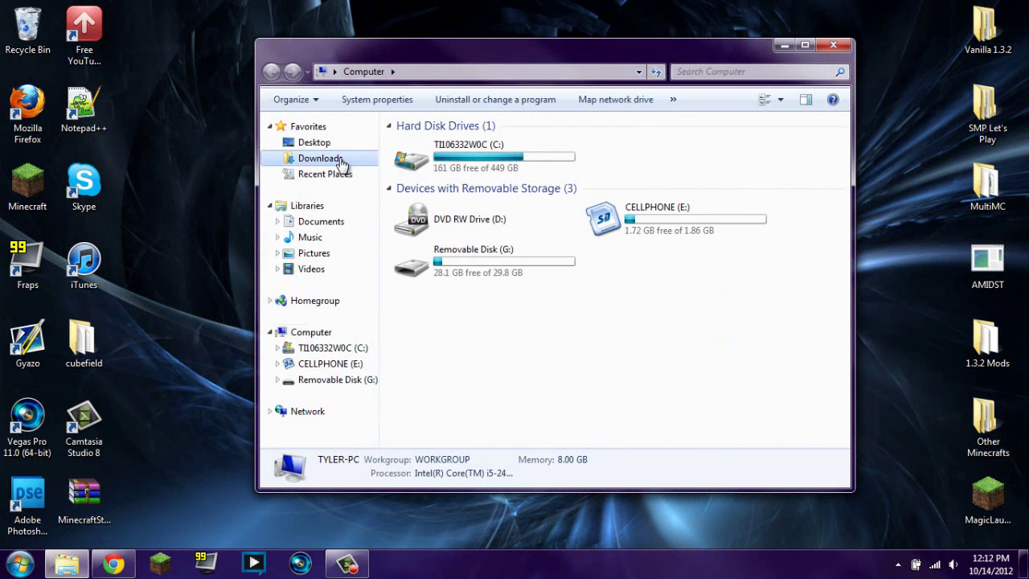
Open the minecraft archive from the Downloads folder in WinRAR to view its 16 folders
click(338, 161)
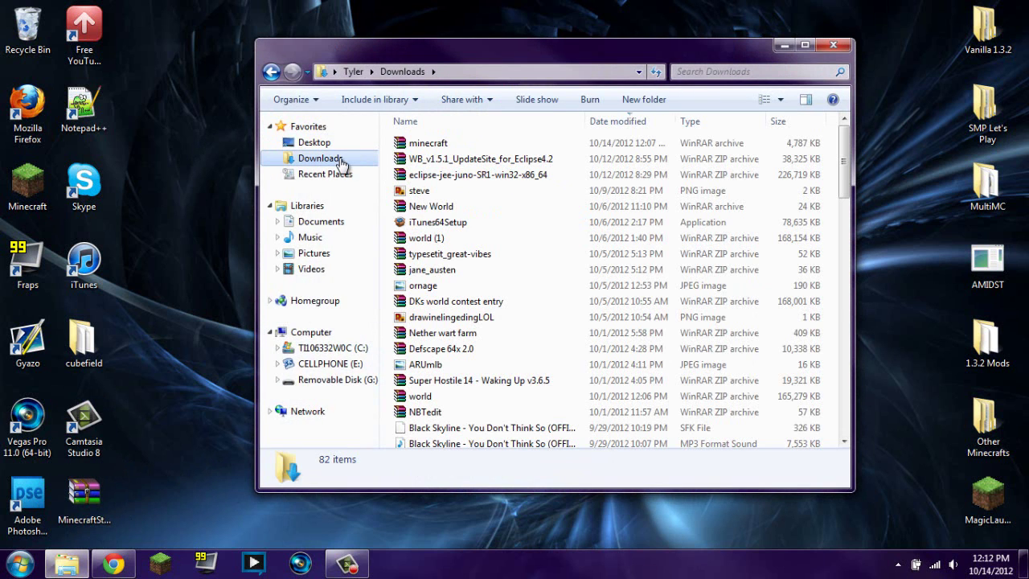
click(433, 145)
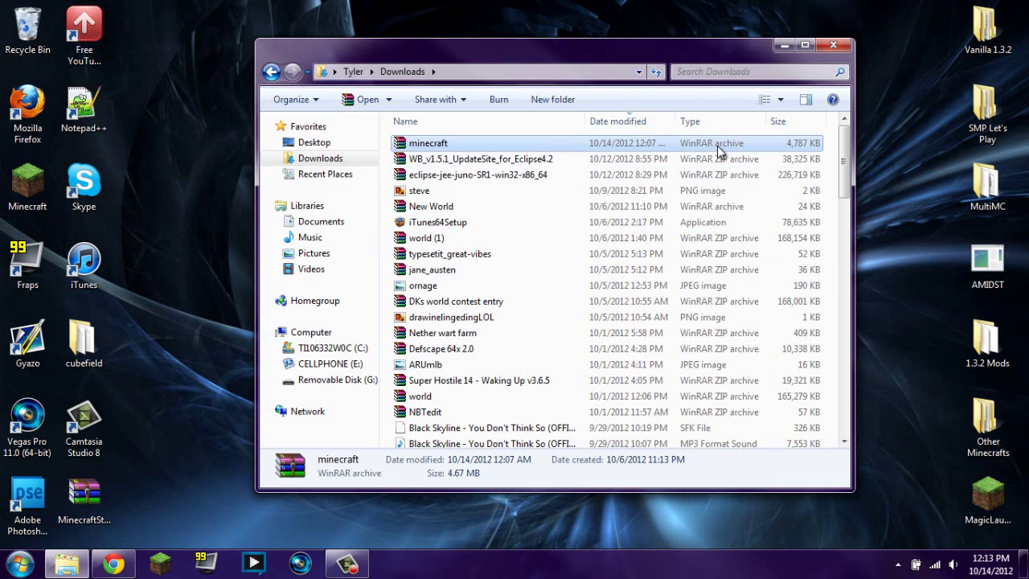
double_click(397, 144)
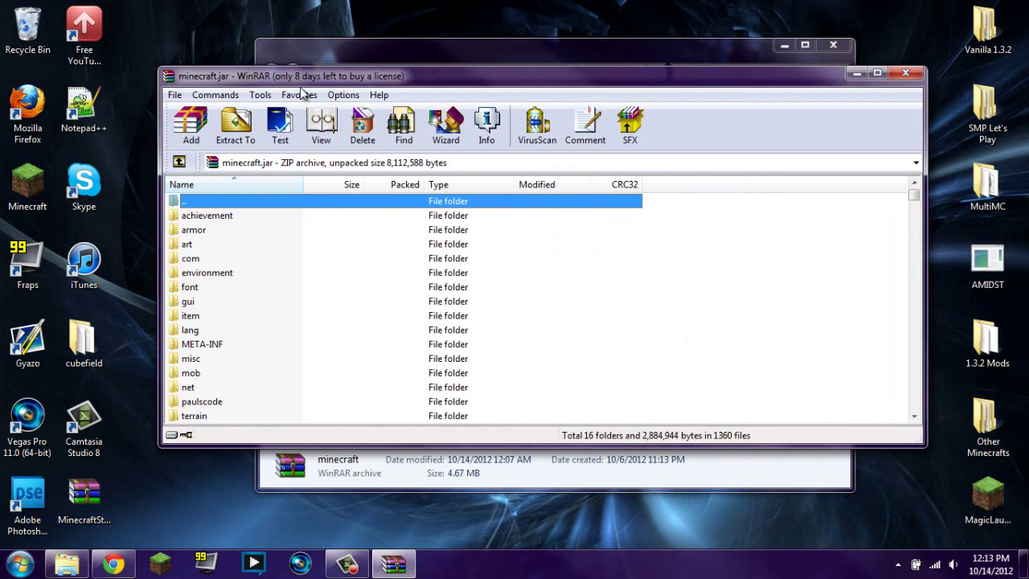
click(346, 96)
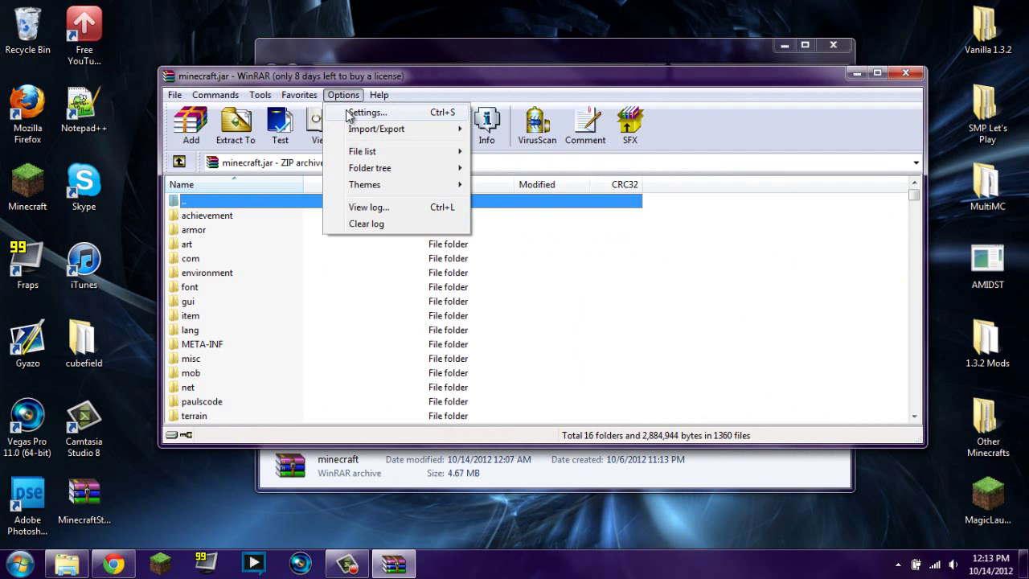
Uncheck JAR in WinRAR's Integration settings and confirm with OK
click(351, 112)
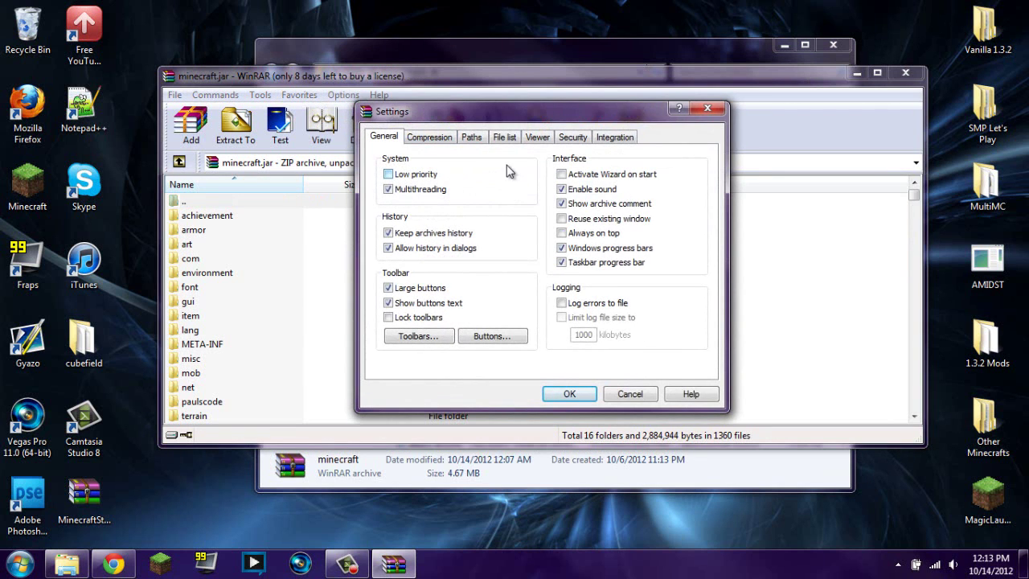
click(617, 137)
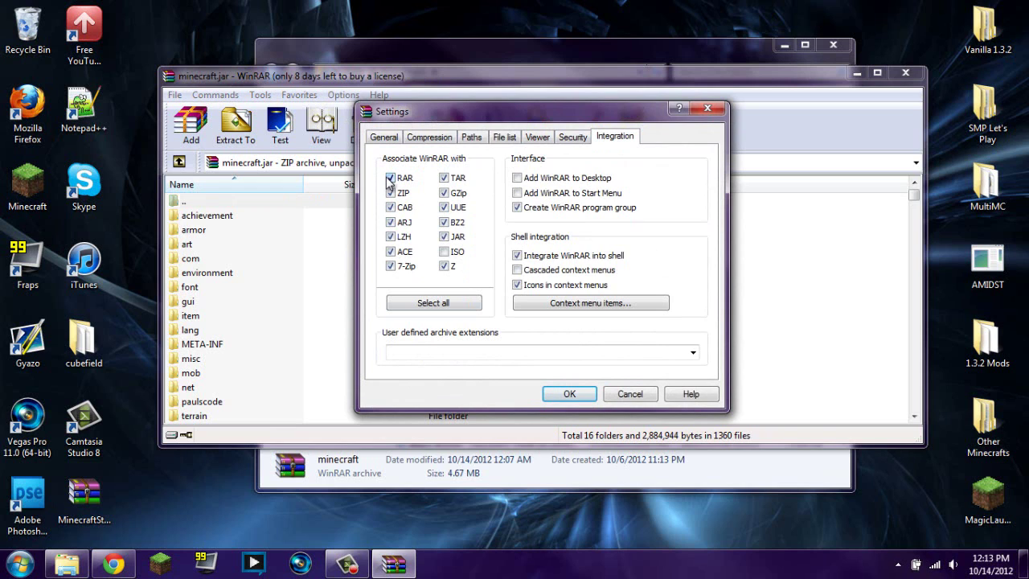
click(444, 237)
click(568, 393)
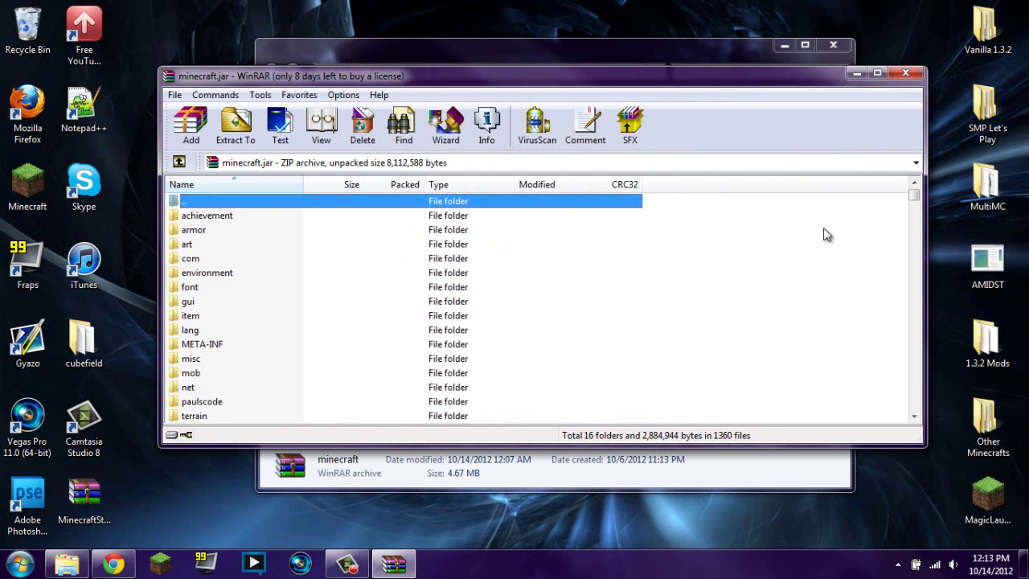
click(905, 74)
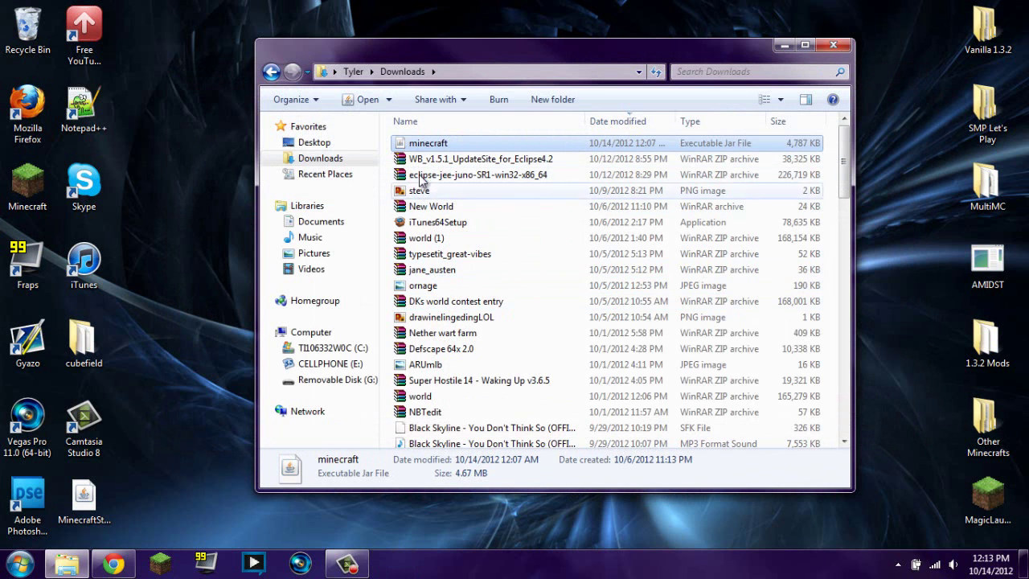